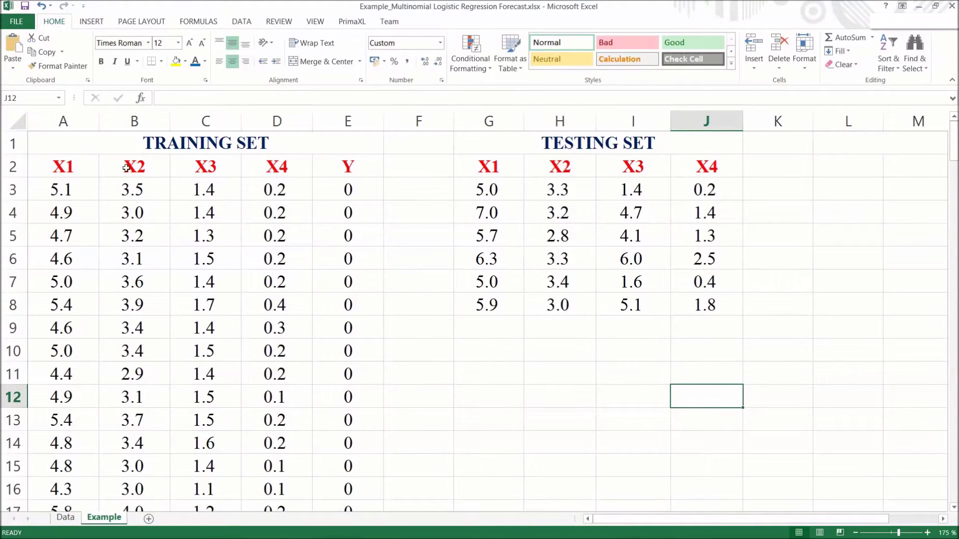
# Step across the training headers X1 through X4 and the Y class column
pyautogui.click(74, 163)
pyautogui.click(122, 168)
pyautogui.click(205, 170)
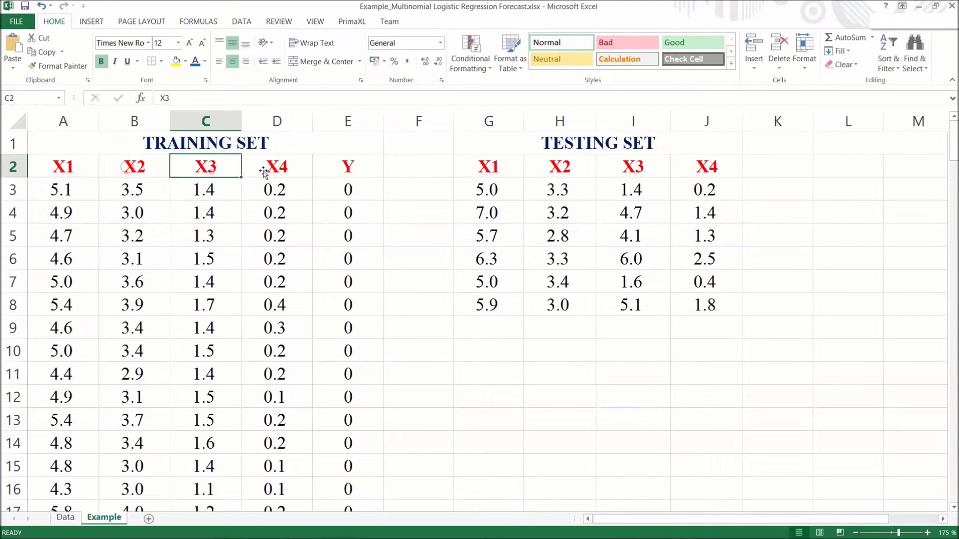
pyautogui.click(269, 170)
pyautogui.click(361, 169)
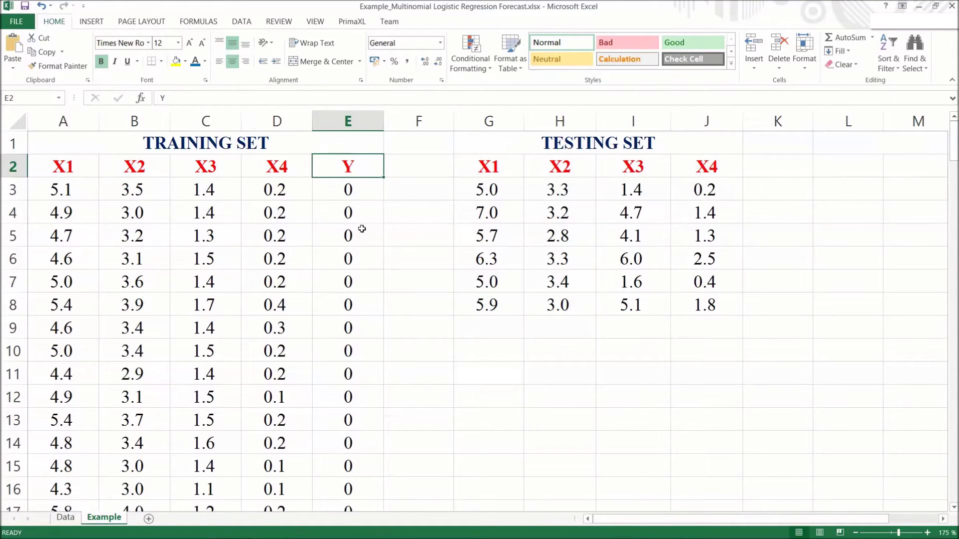
# Scroll through the training data showing Y classes 0 and 1, then bring up PrimaXL
pyautogui.scroll(-4, 364, 229)
pyautogui.scroll(-7, 364, 229)
pyautogui.moveTo(953, 222); pyautogui.dragTo(943, 447)
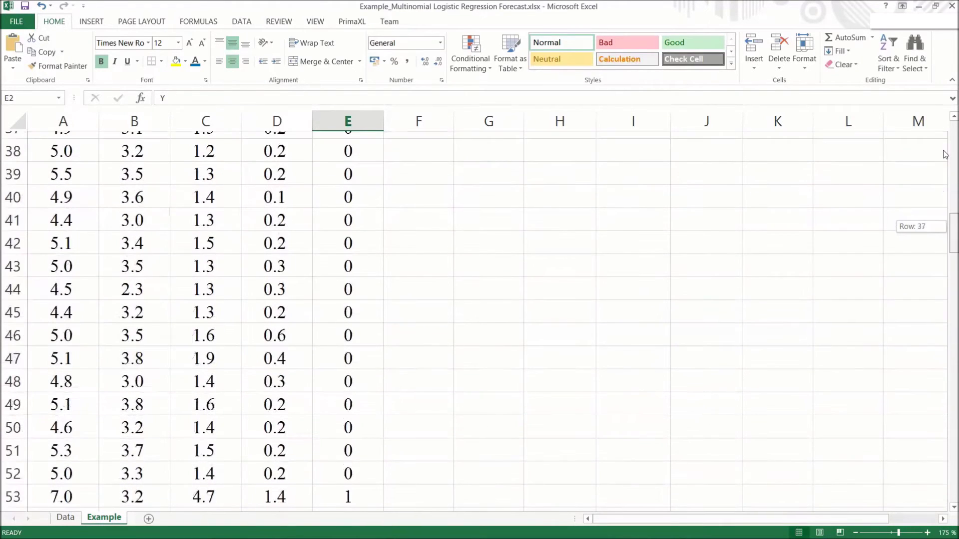
pyautogui.moveTo(943, 447); pyautogui.dragTo(944, 143)
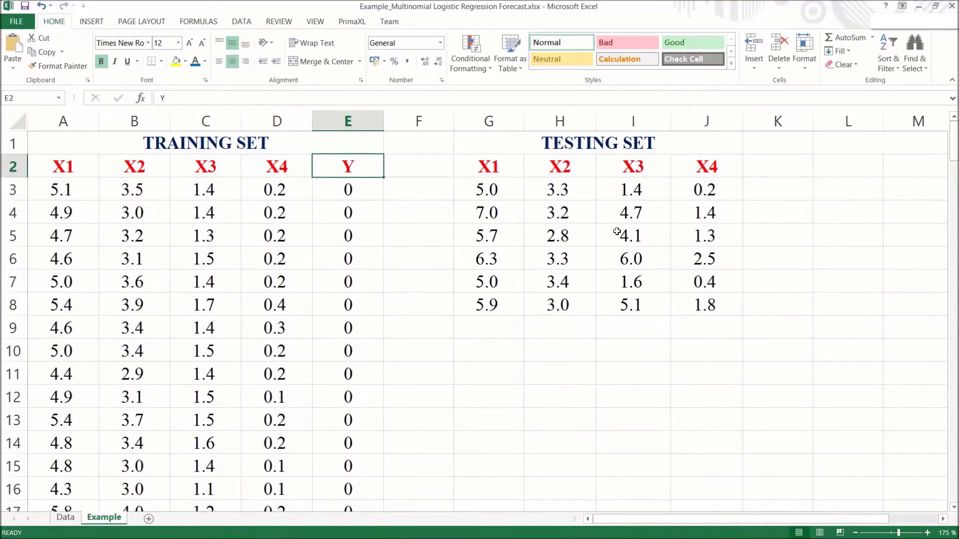
pyautogui.click(565, 379)
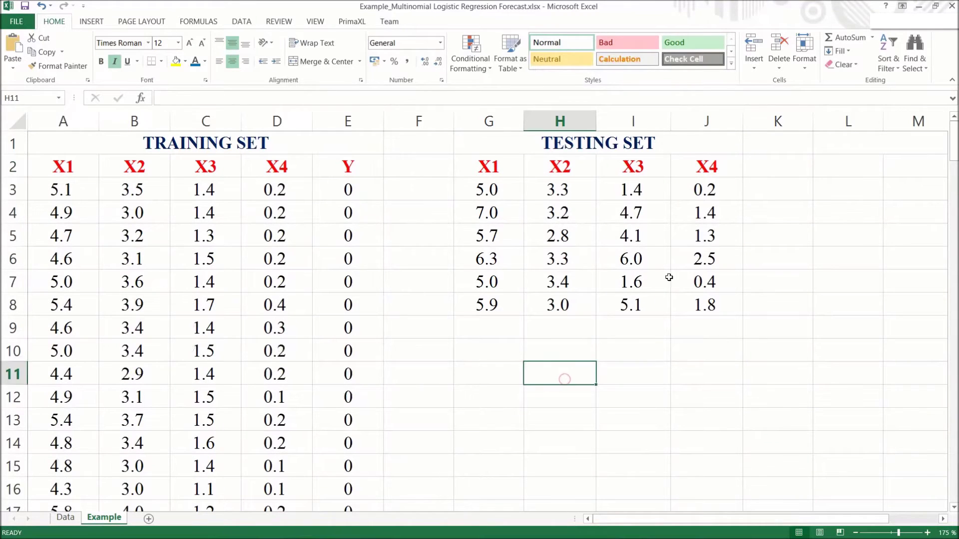
pyautogui.click(352, 21)
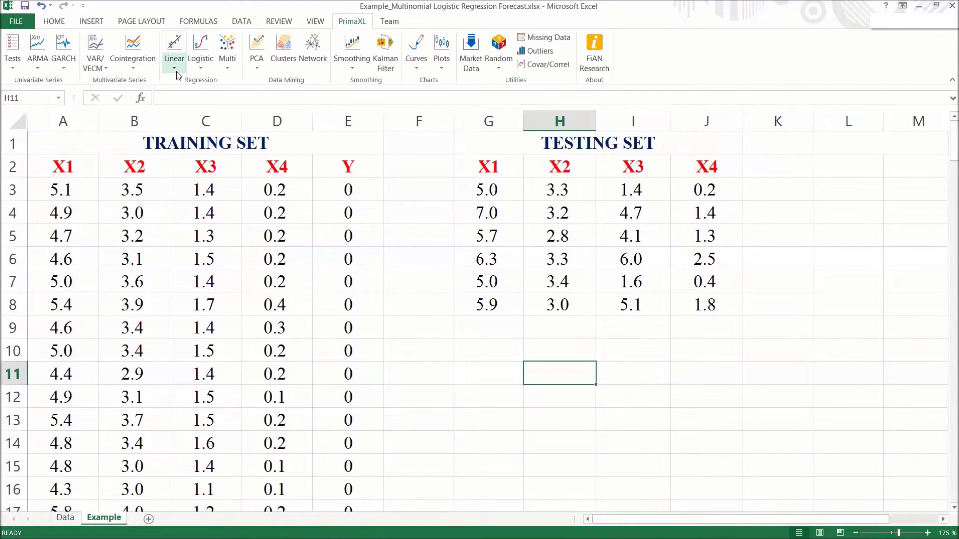
# Open the Multinomial Logistic Regression Forecast (One vs All) dialog and review its empty fields
pyautogui.click(229, 71)
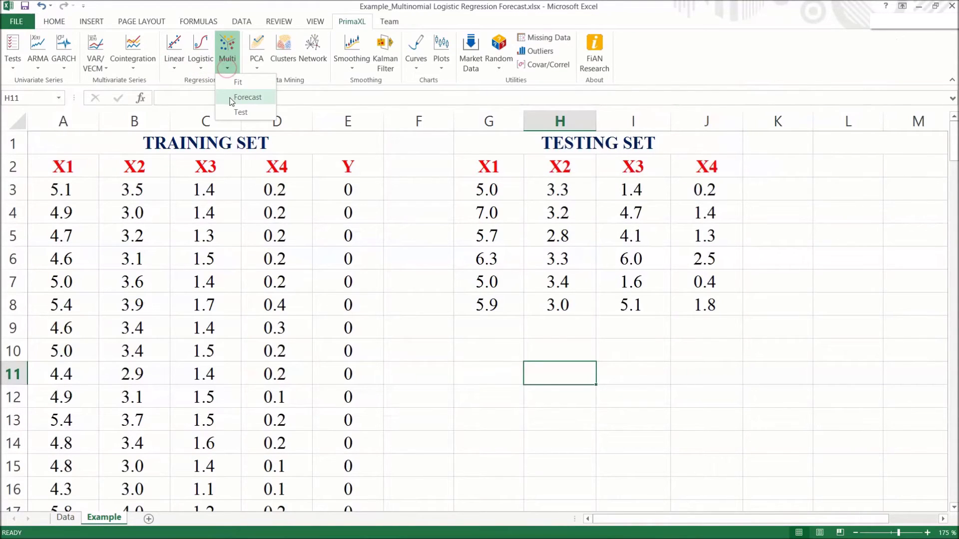
pyautogui.click(246, 98)
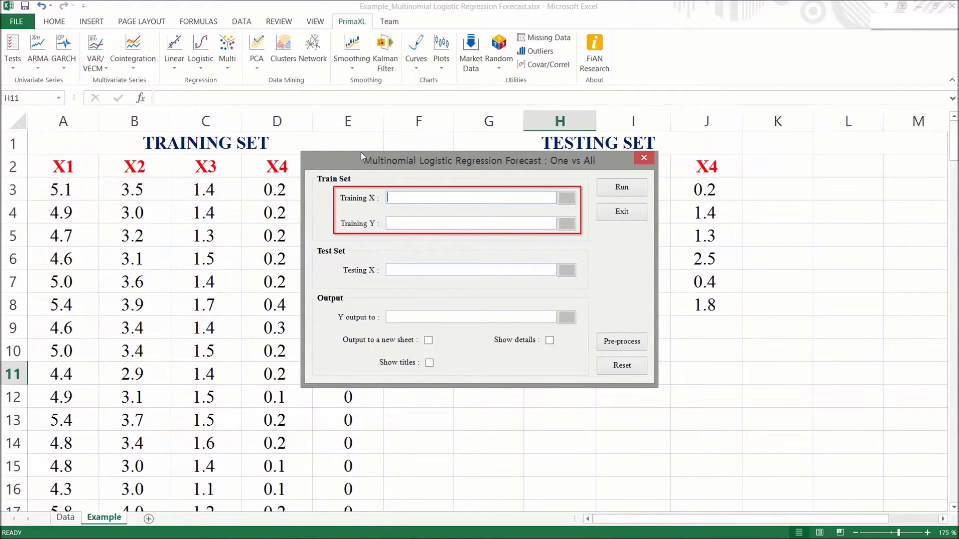
pyautogui.click(418, 203)
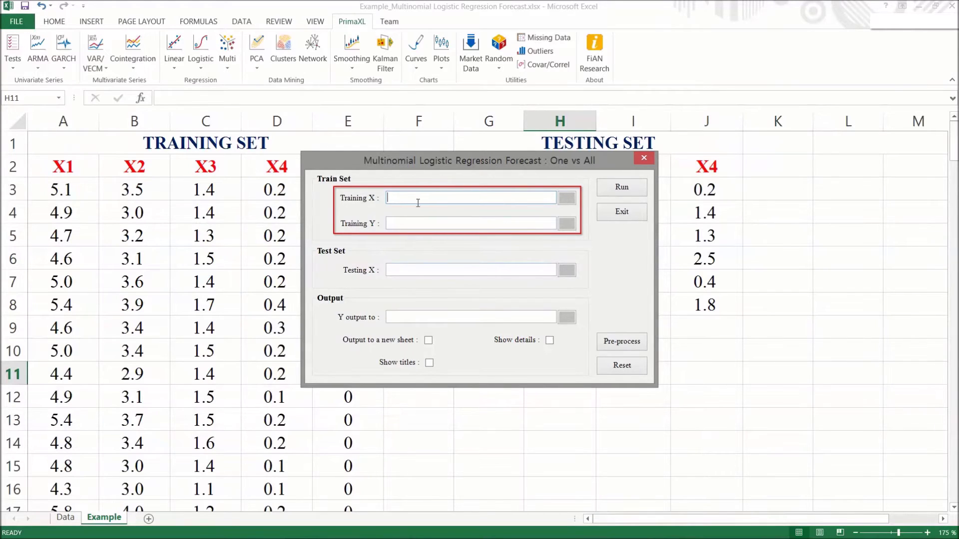
pyautogui.click(401, 225)
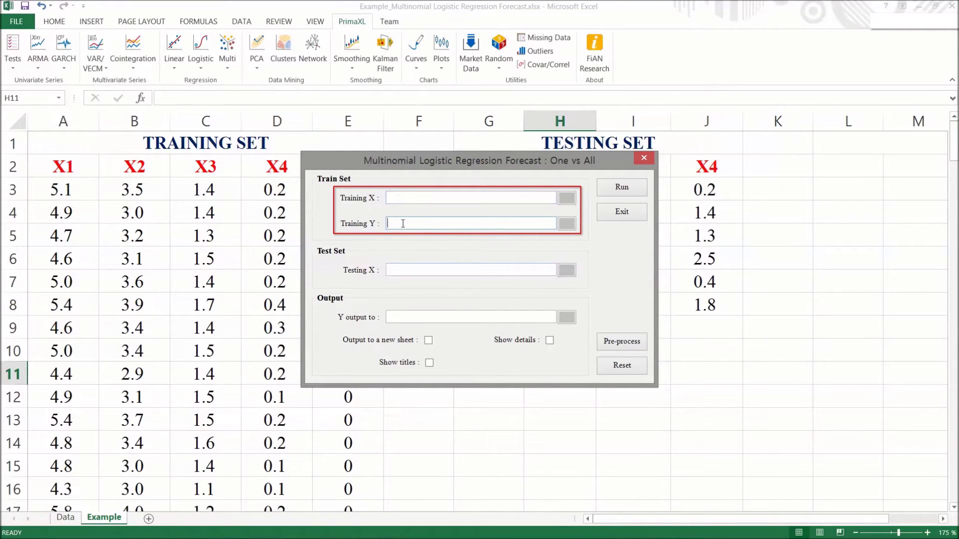
pyautogui.click(426, 269)
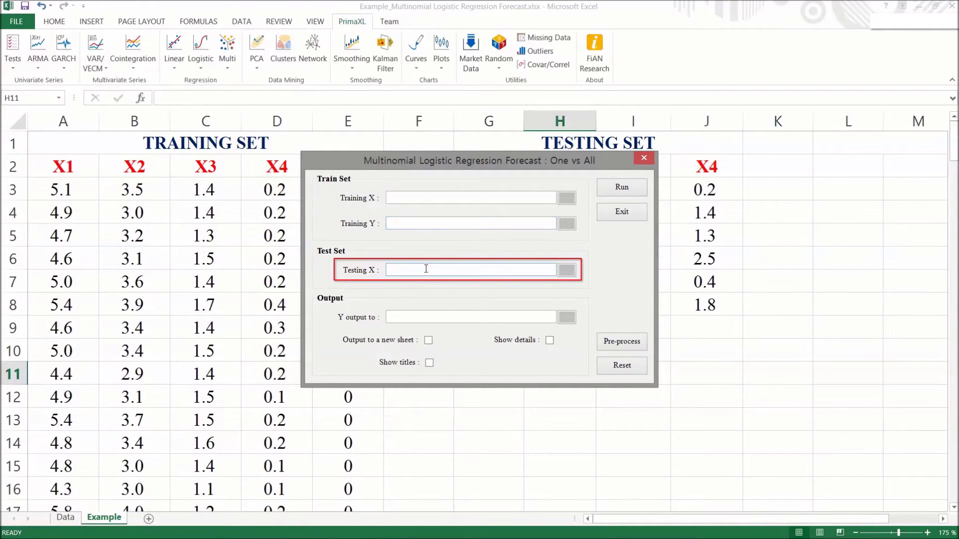
pyautogui.click(423, 316)
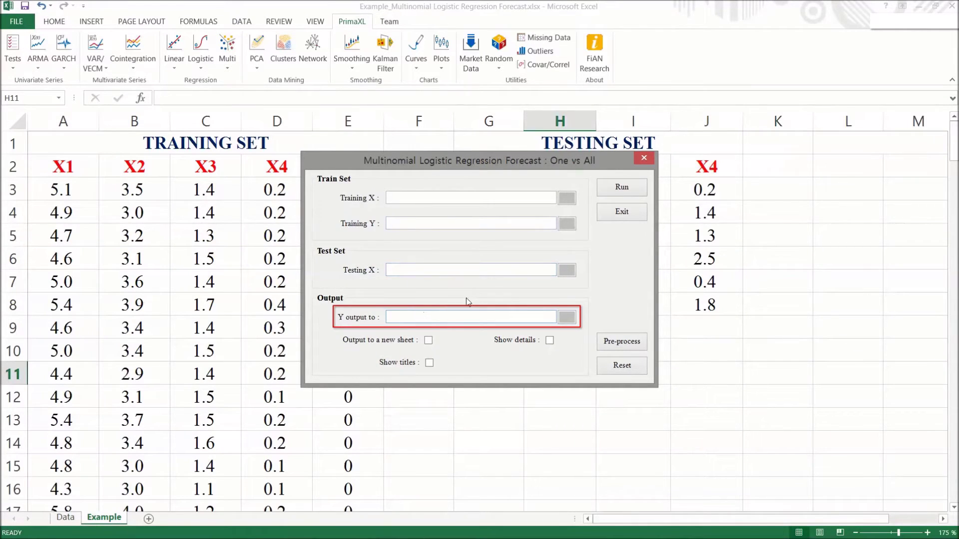
# Set Training X to A3:D152 and Training Y to E3:E152
pyautogui.click(569, 202)
pyautogui.moveTo(57, 190)
pyautogui.mouseDown()
pyautogui.moveTo(270, 474)
pyautogui.moveTo(274, 537)
pyautogui.moveTo(275, 464)
pyautogui.mouseUp()
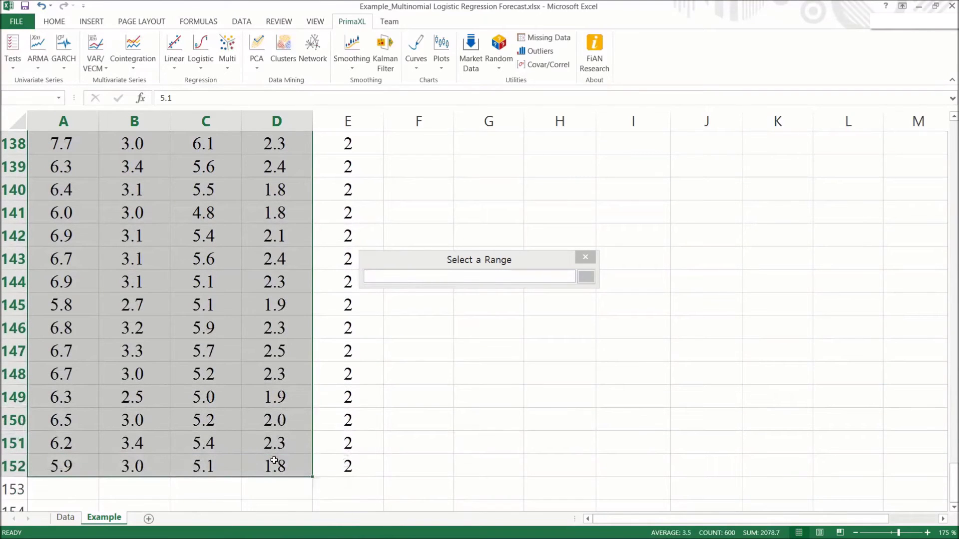
pyautogui.click(585, 277)
pyautogui.click(566, 224)
pyautogui.click(351, 459)
pyautogui.moveTo(352, 433); pyautogui.dragTo(335, 43)
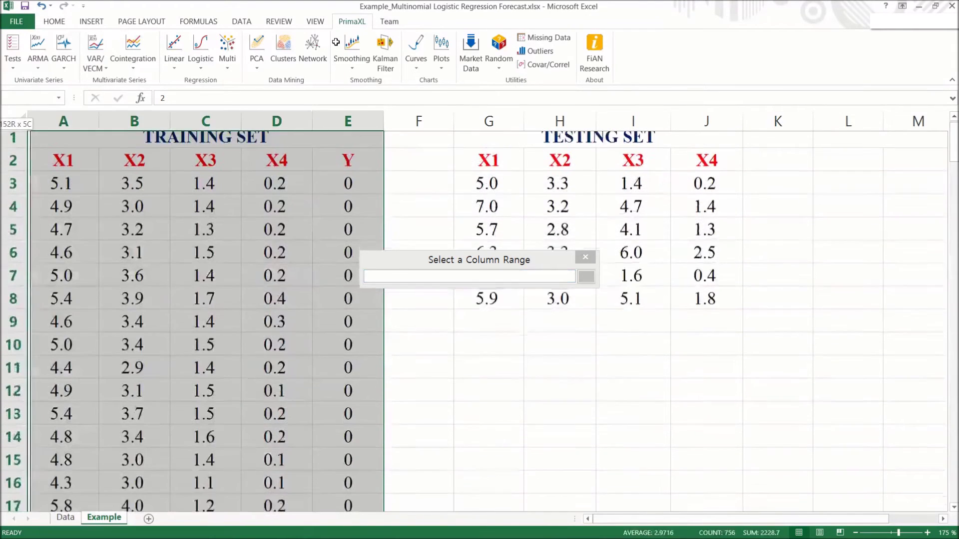
pyautogui.moveTo(335, 43); pyautogui.dragTo(348, 189)
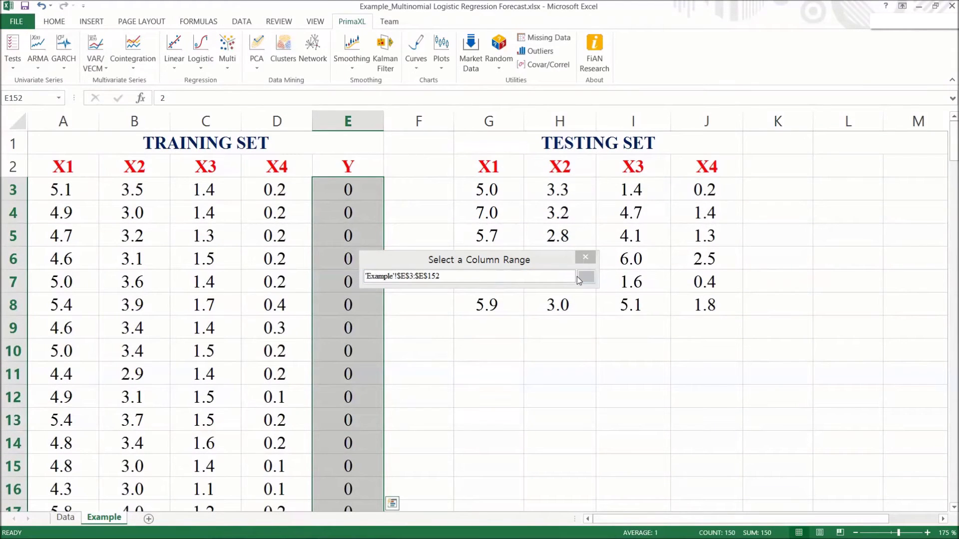
pyautogui.click(585, 278)
# Set Testing X to G3:J8 and the Y output to K3, moving the dialog aside
pyautogui.click(568, 272)
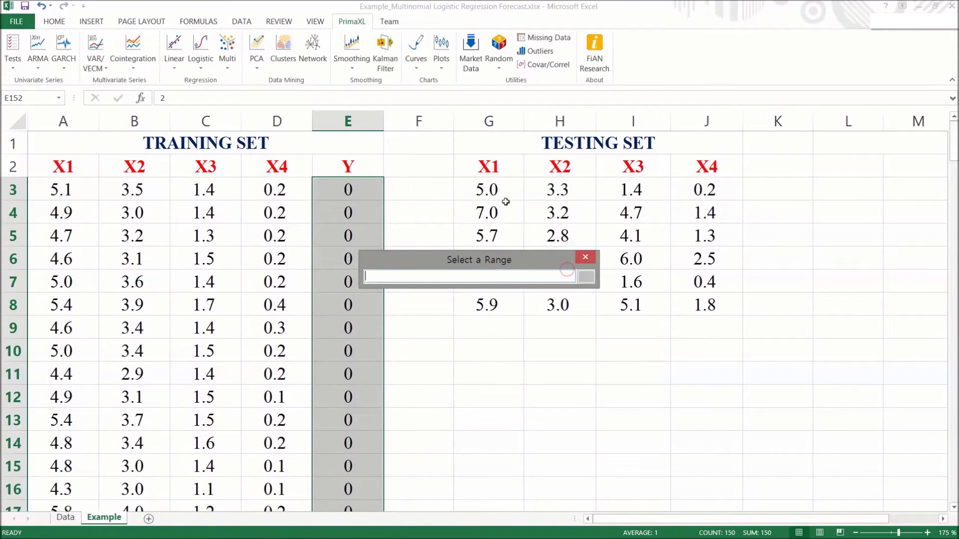
pyautogui.moveTo(505, 202); pyautogui.dragTo(689, 304)
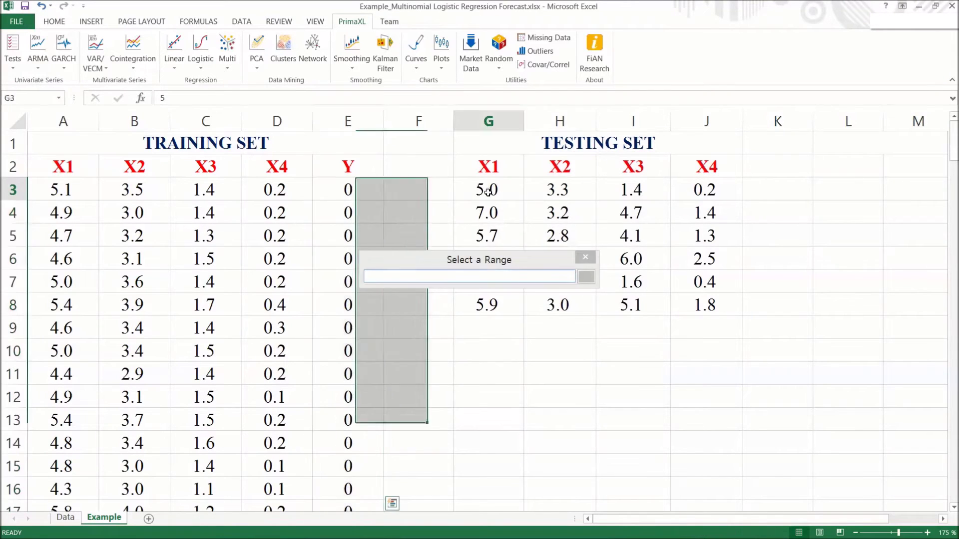
pyautogui.click(586, 276)
pyautogui.click(567, 318)
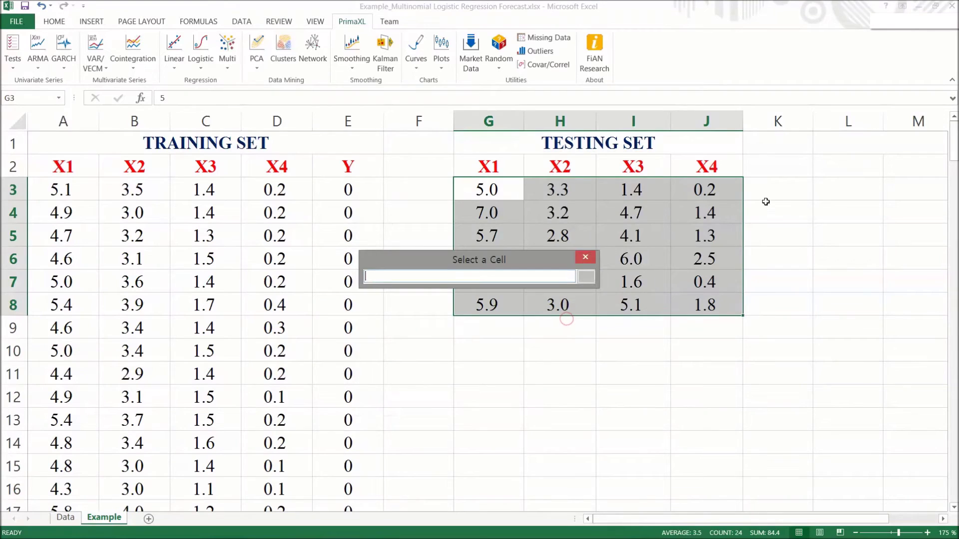
pyautogui.click(767, 191)
pyautogui.click(593, 280)
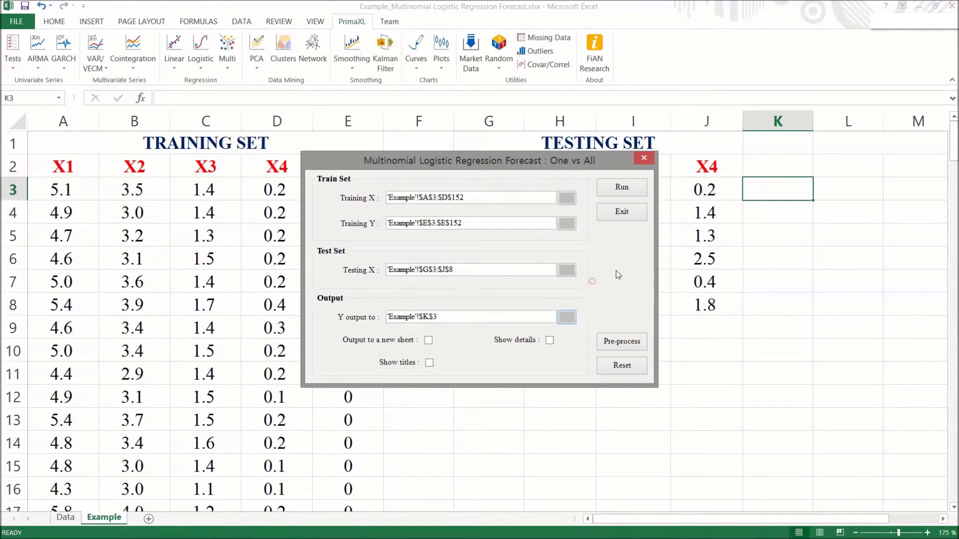
pyautogui.moveTo(501, 160); pyautogui.dragTo(378, 164)
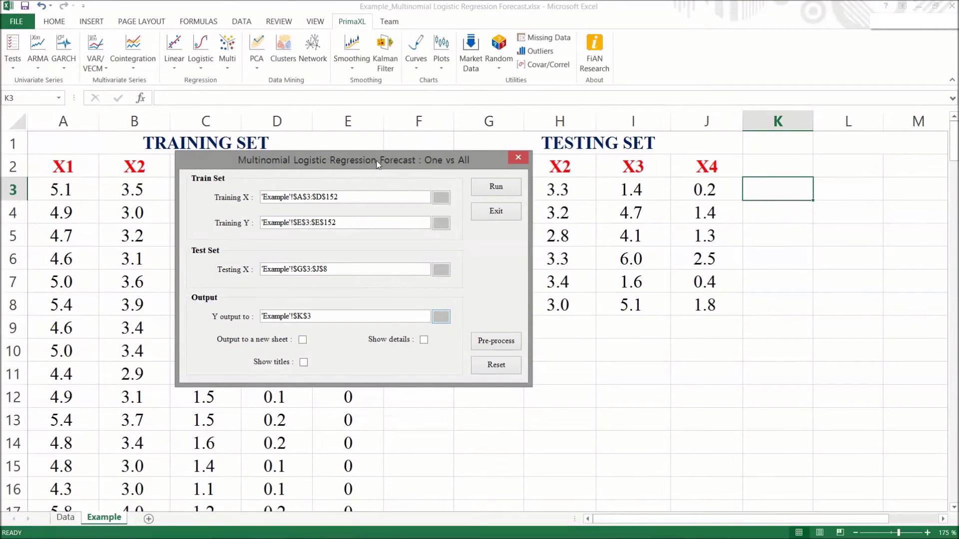
# Run the forecast and check the LogisticForecastMulti results 0, 1, 1, 2, 0, 2 in K3:K8
pyautogui.click(487, 190)
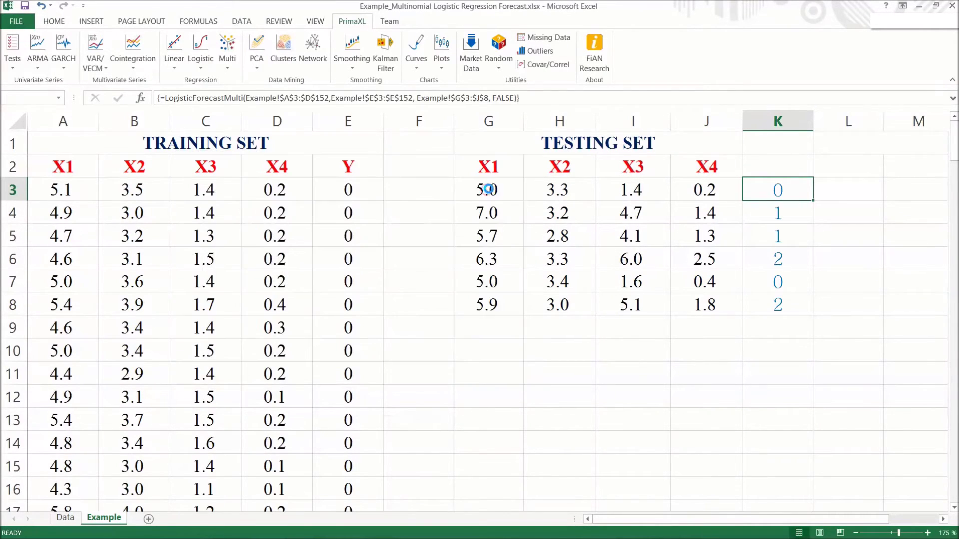
pyautogui.click(842, 238)
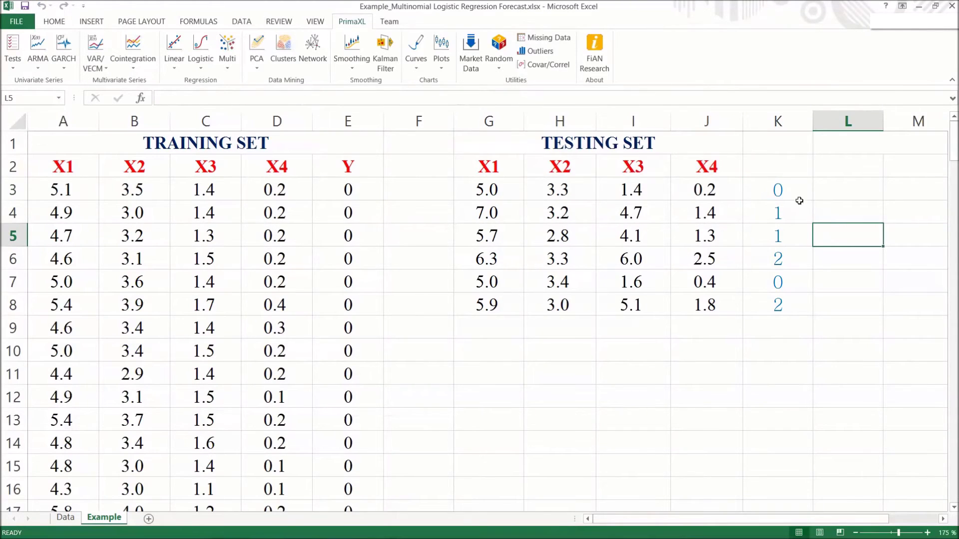
pyautogui.click(761, 196)
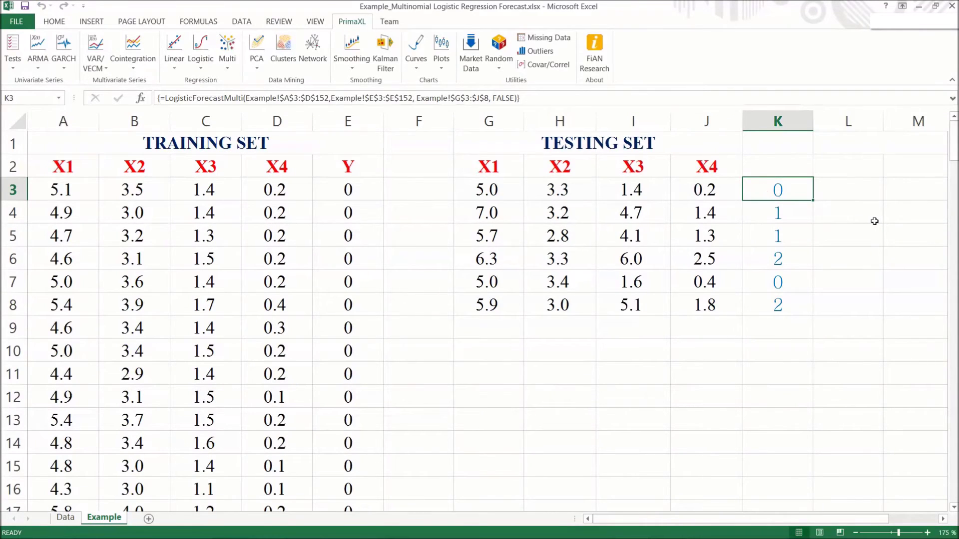
pyautogui.press('Down')
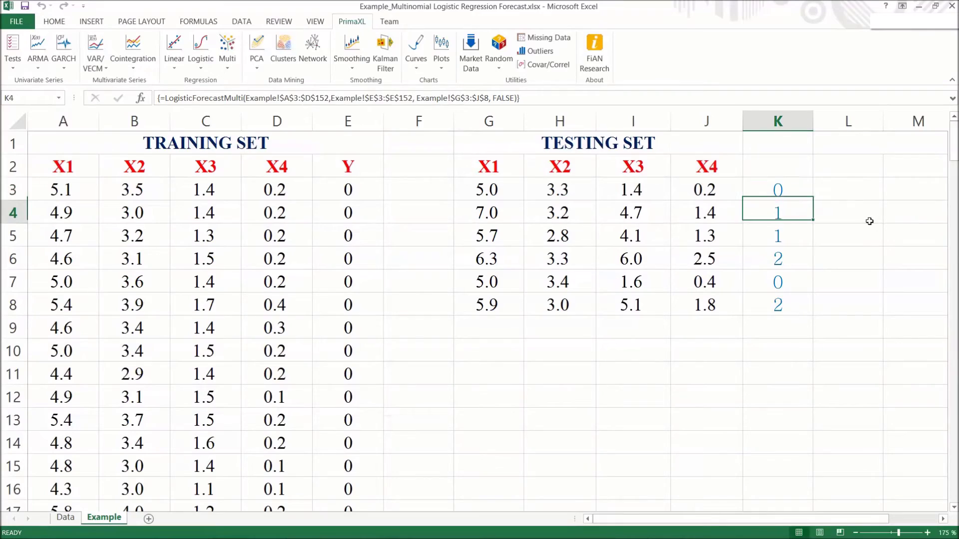
pyautogui.press('Up')
pyautogui.press('Down')
pyautogui.press('Down')
pyautogui.press('Down')
pyautogui.press('Down')
pyautogui.press('Down')
pyautogui.press('Up')
pyautogui.press('Up')
pyautogui.press('Up')
pyautogui.press('Up')
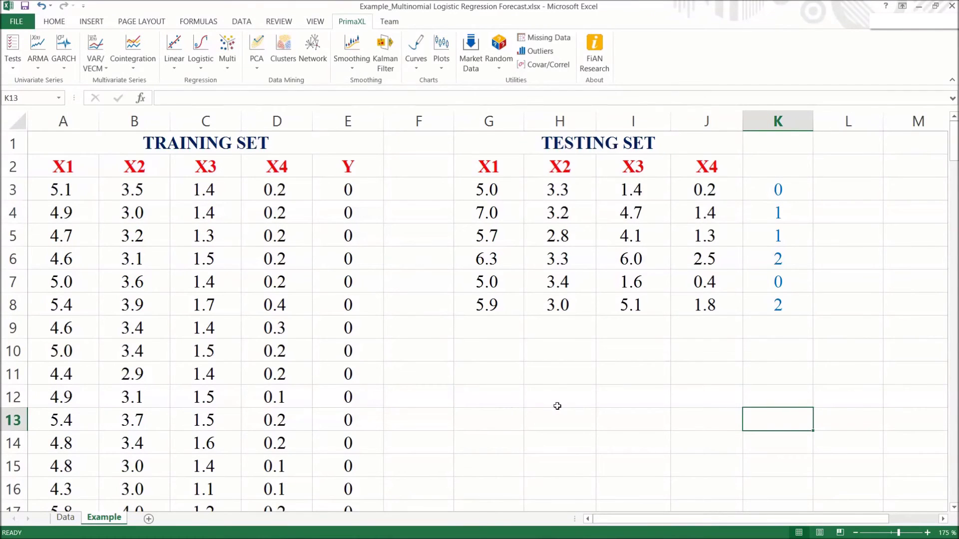
# Reopen the multinomial forecast with Y output at L2 and Show details ticked
pyautogui.click(221, 68)
pyautogui.click(227, 95)
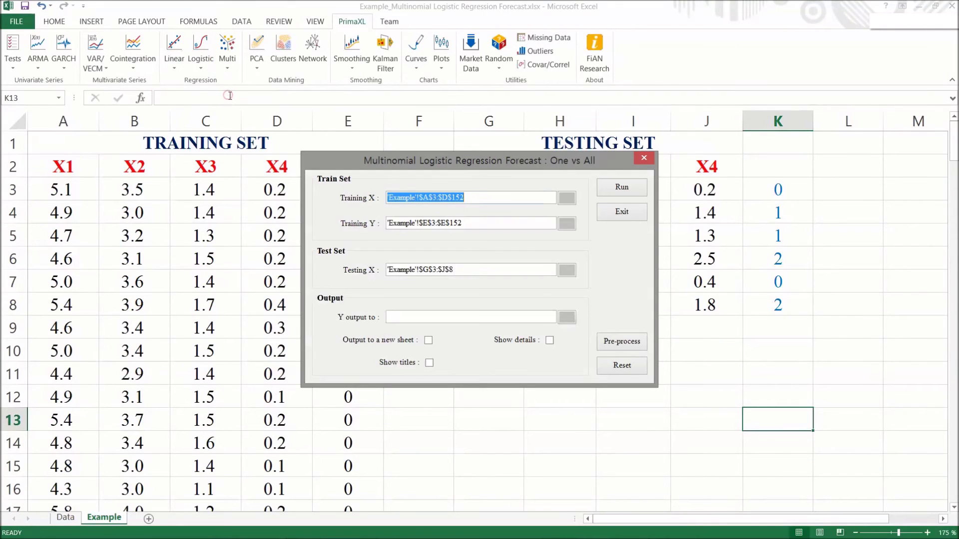
pyautogui.click(573, 319)
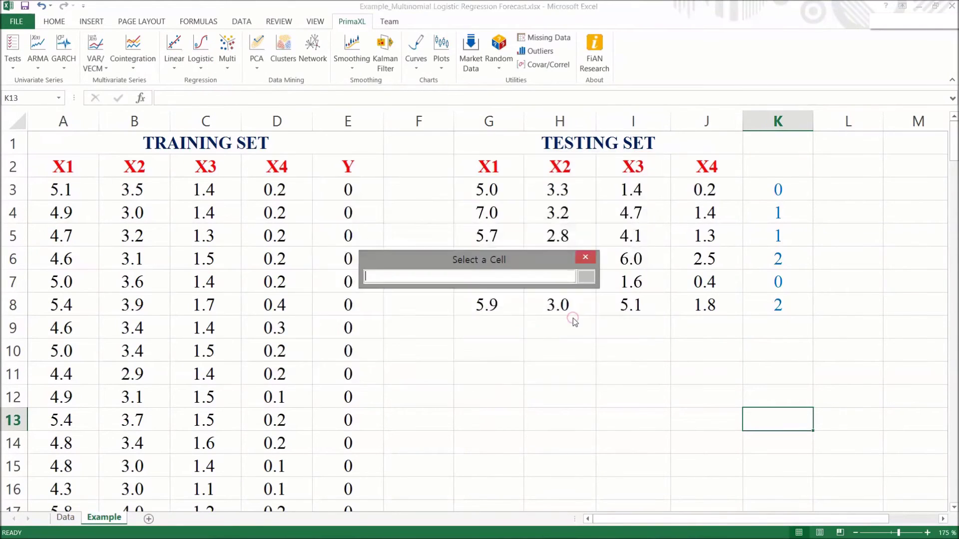
pyautogui.click(832, 165)
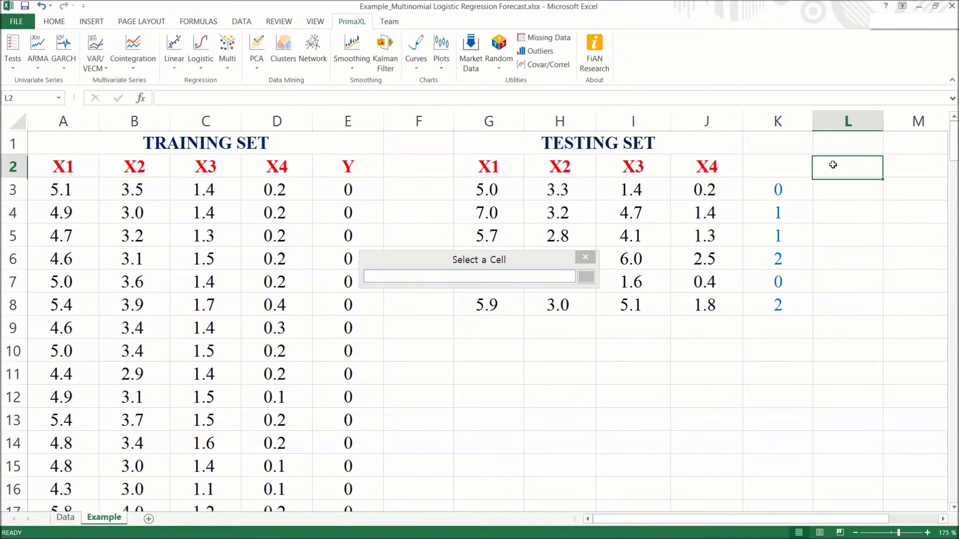
pyautogui.click(590, 278)
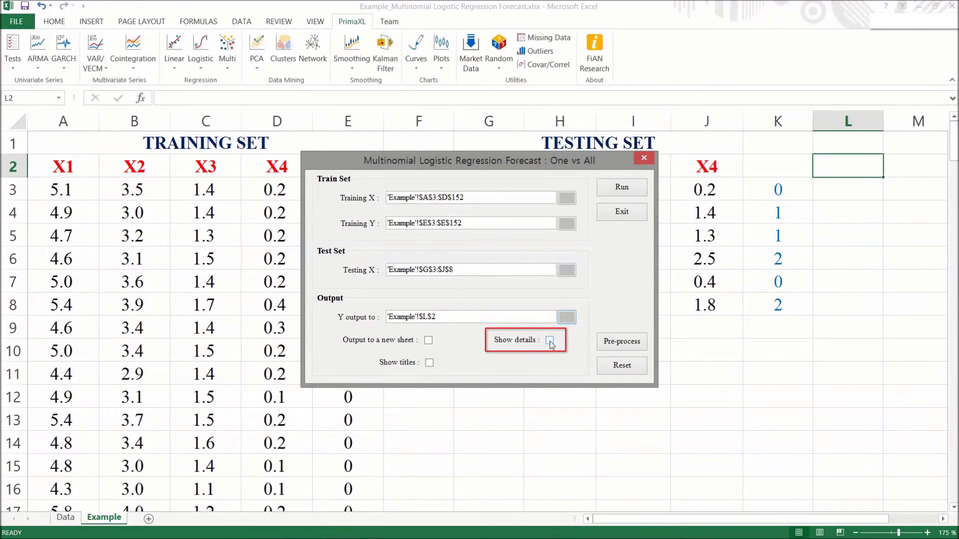
pyautogui.click(550, 341)
pyautogui.click(429, 363)
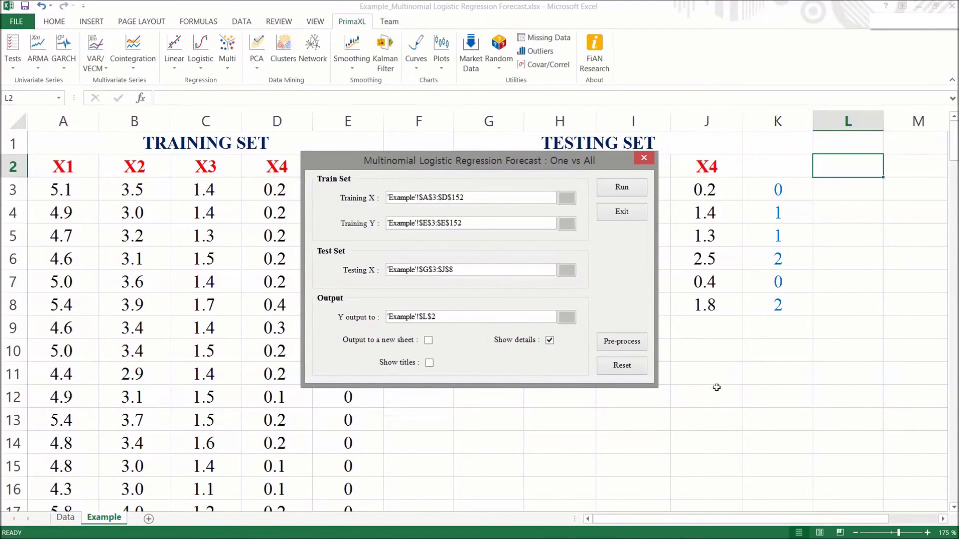
pyautogui.moveTo(719, 522); pyautogui.dragTo(774, 522)
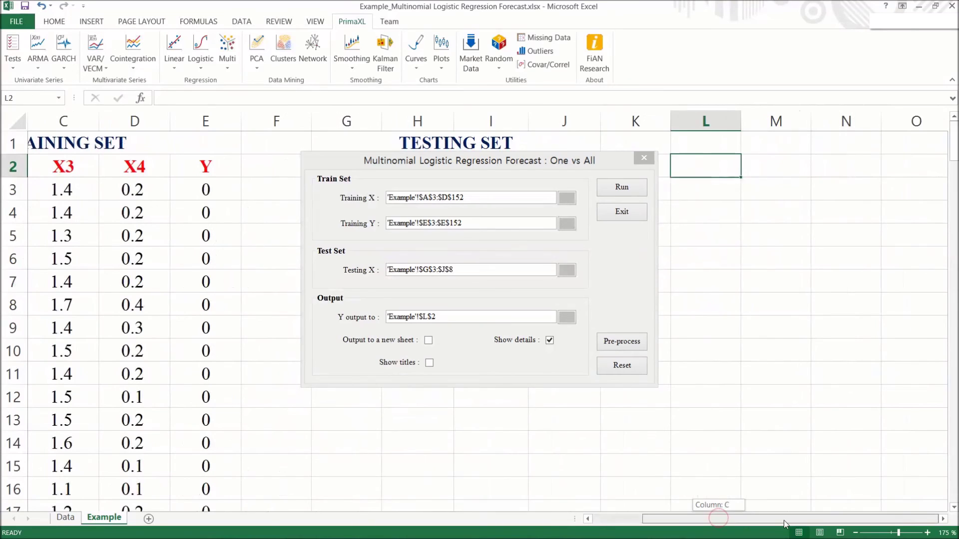
pyautogui.moveTo(462, 167); pyautogui.dragTo(324, 224)
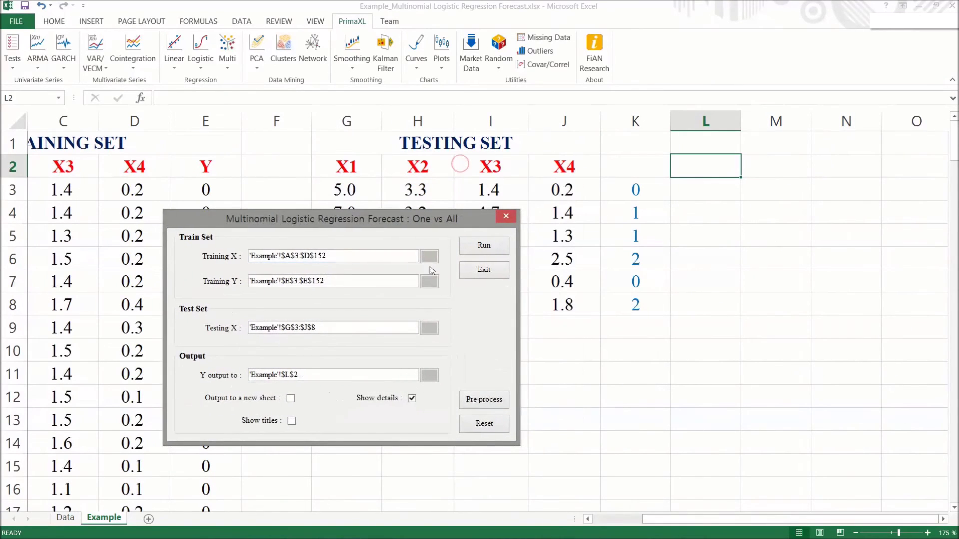
# Run the detailed forecast and inspect the probability formula in L3
pyautogui.click(489, 245)
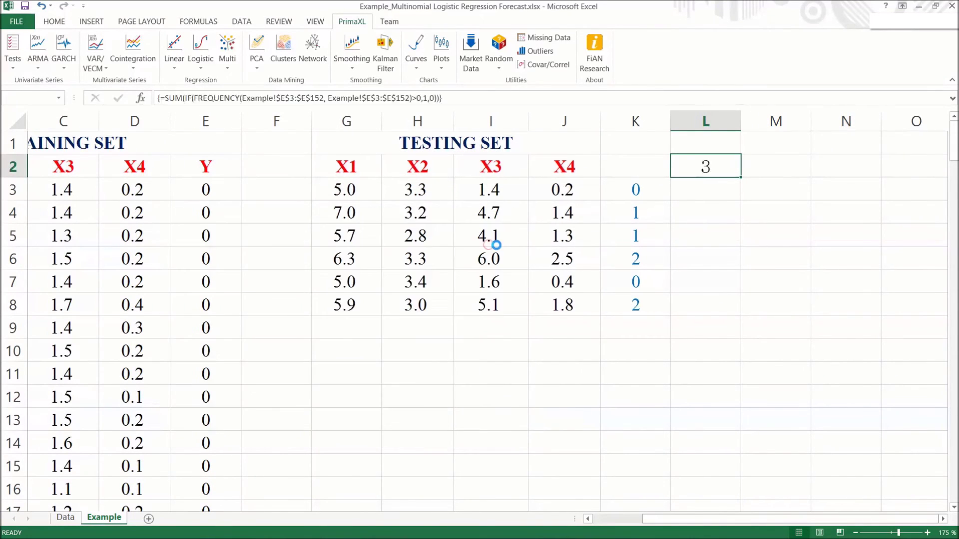
pyautogui.click(802, 414)
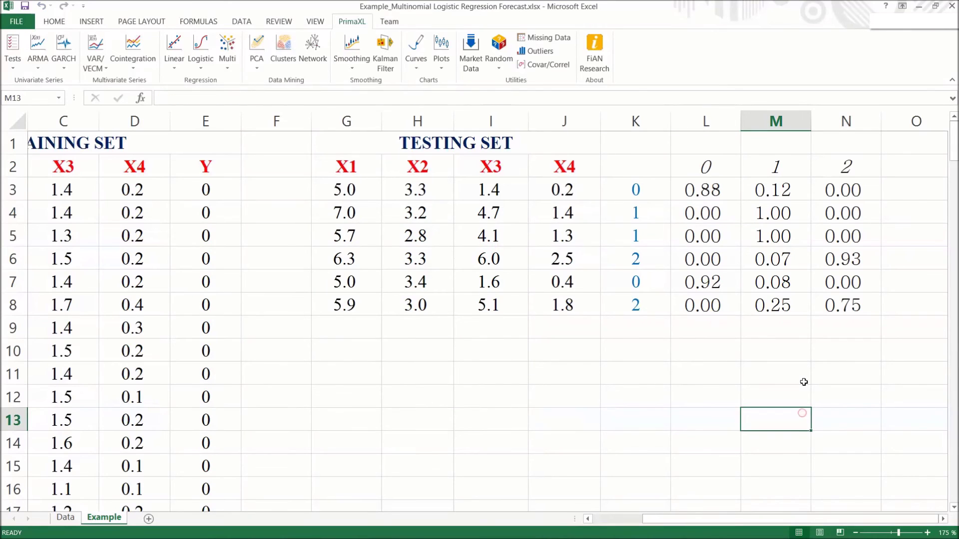
pyautogui.click(707, 188)
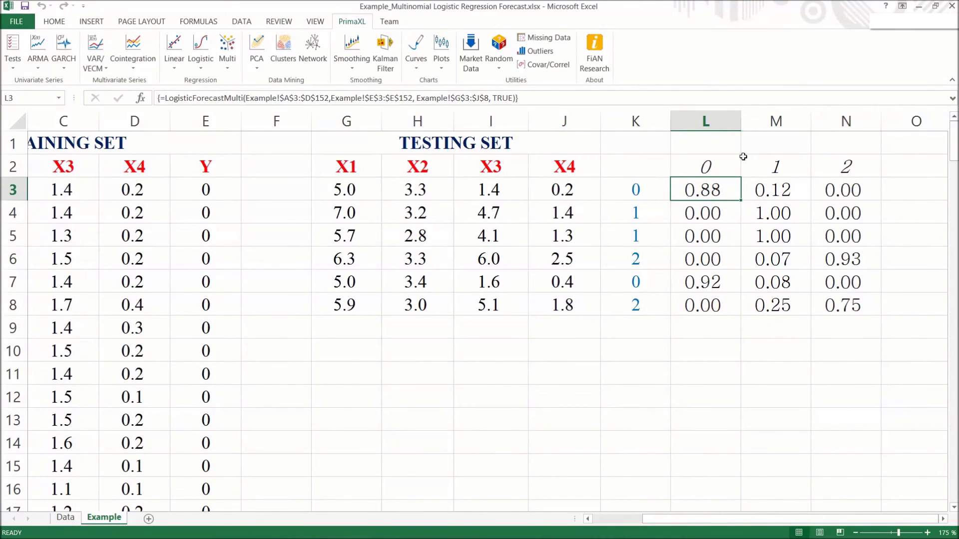
# Check class headers 0, 1, 2 in L2:N2 and probabilities like L3, N6 and N8
pyautogui.click(713, 164)
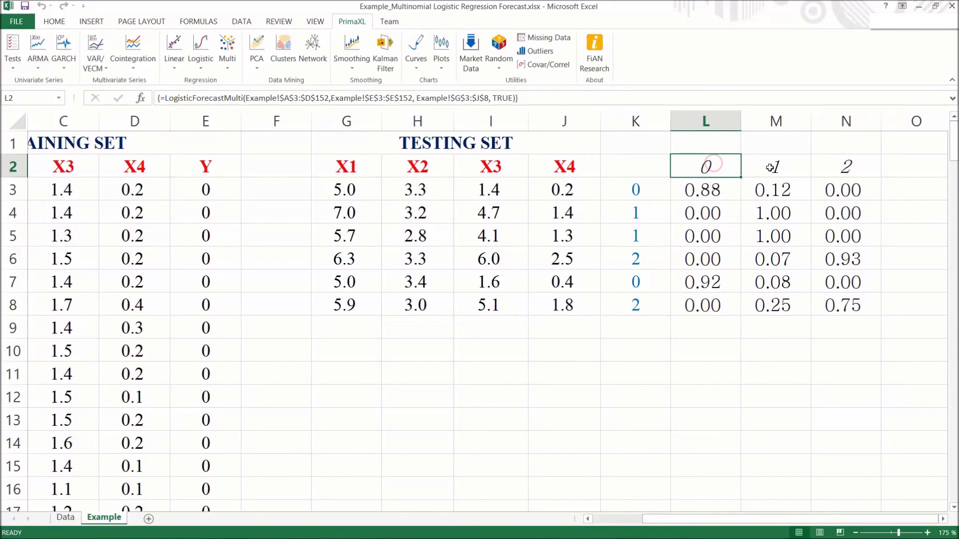
pyautogui.click(772, 170)
pyautogui.click(852, 165)
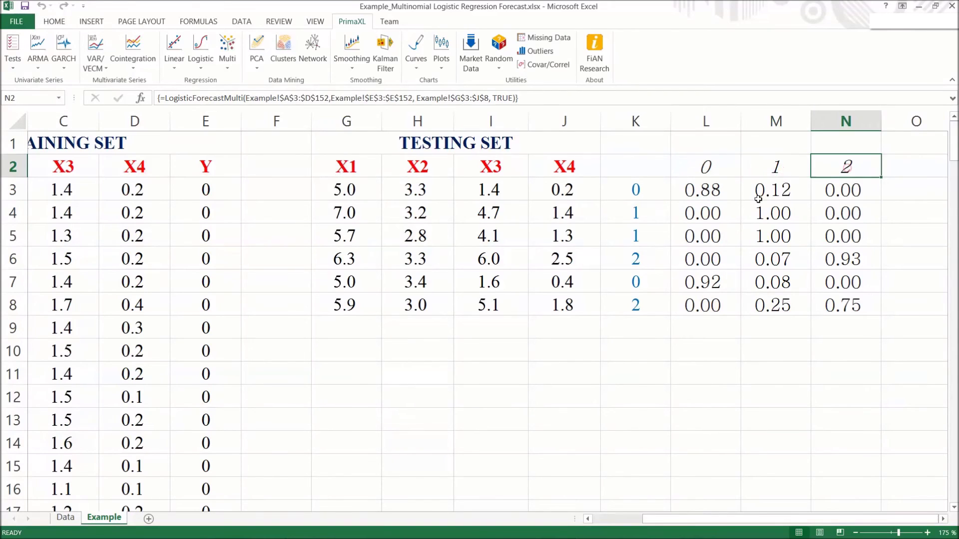
pyautogui.click(707, 193)
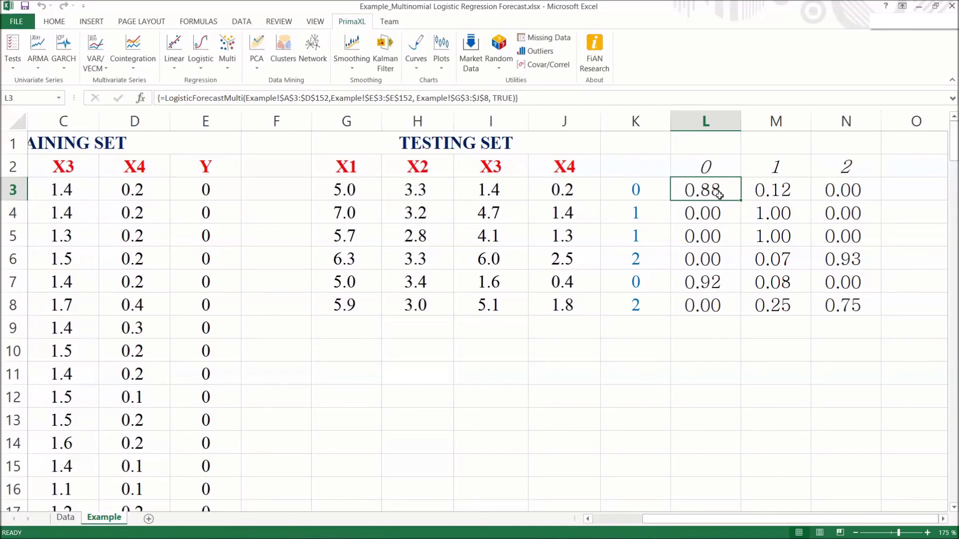
pyautogui.click(638, 214)
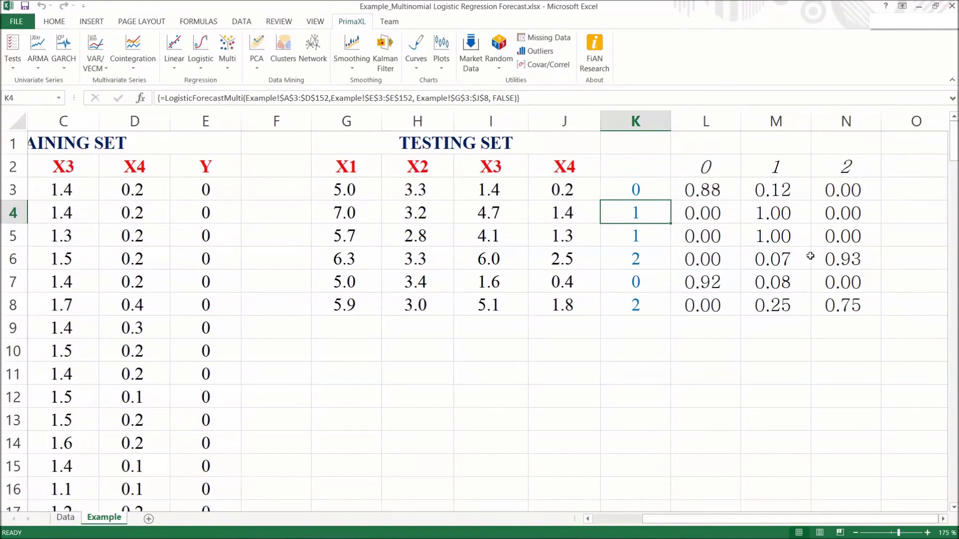
pyautogui.click(859, 259)
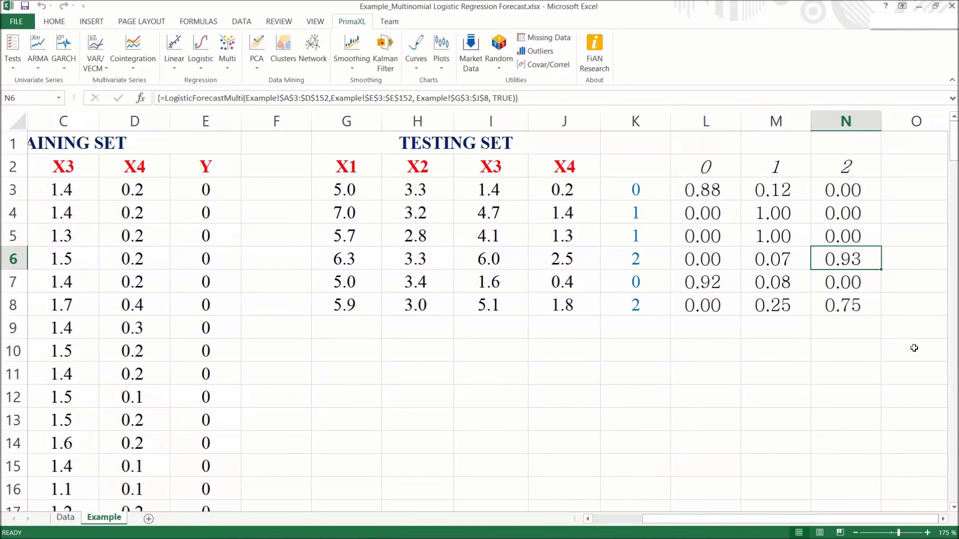
pyautogui.click(851, 307)
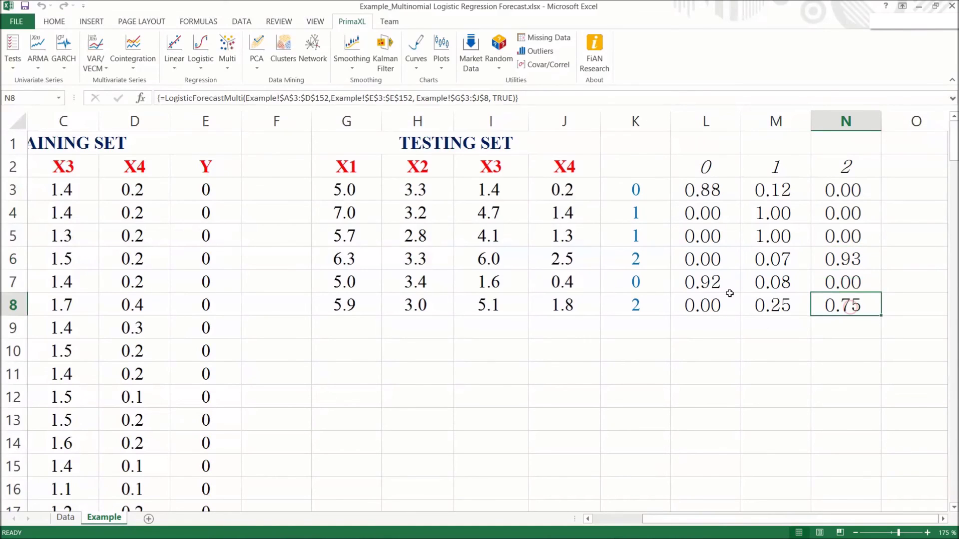